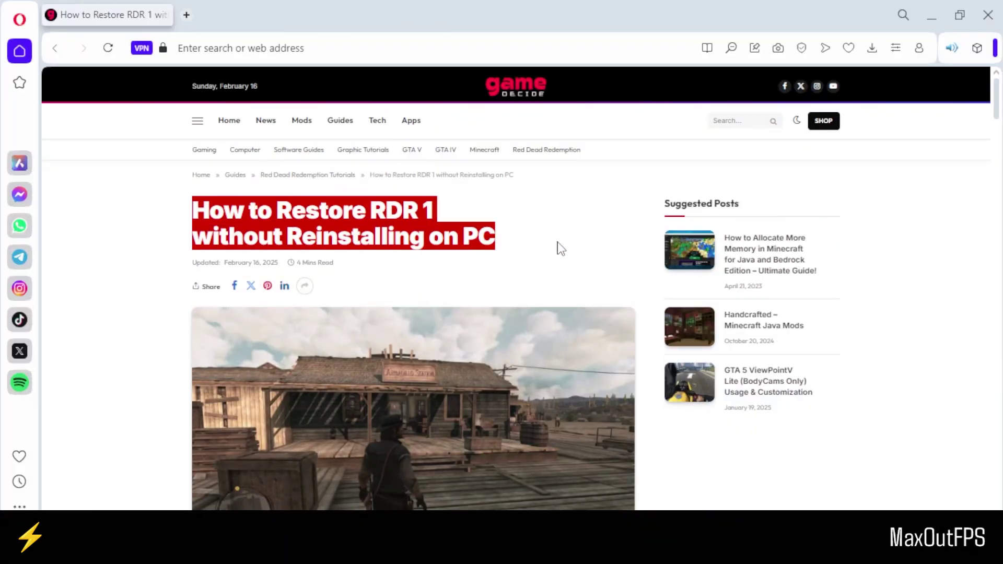
pyautogui.moveTo(998, 108); pyautogui.dragTo(1000, 348)
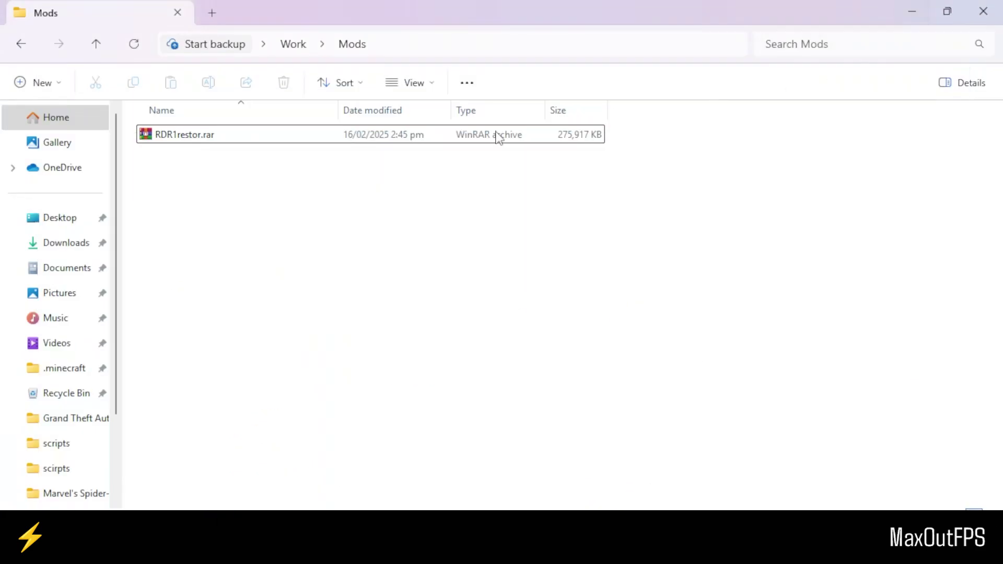
# Extract RDR1restor.rar with WinRAR's Extract files, entering the archive password.
pyautogui.click(169, 146)
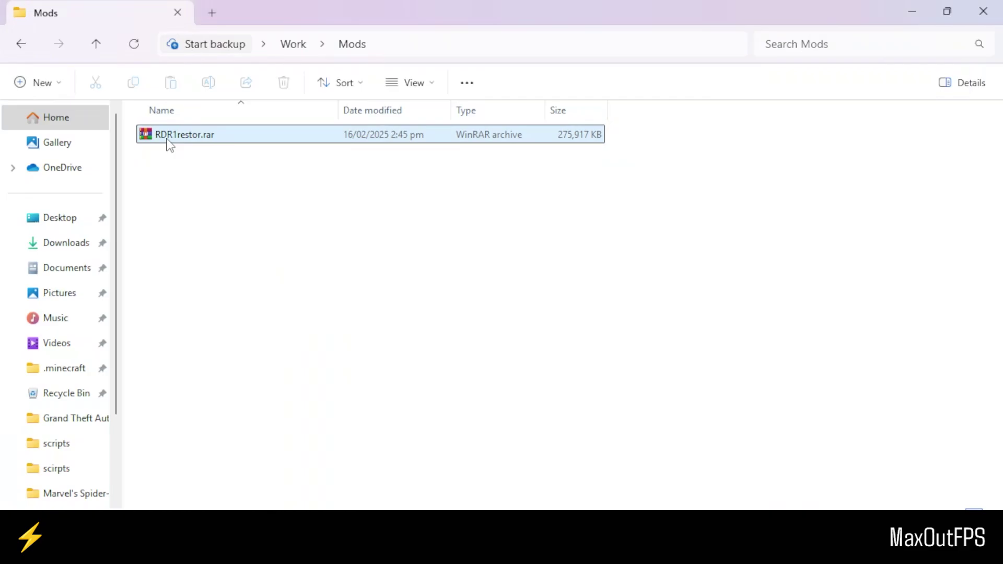
pyautogui.rightClick(149, 143)
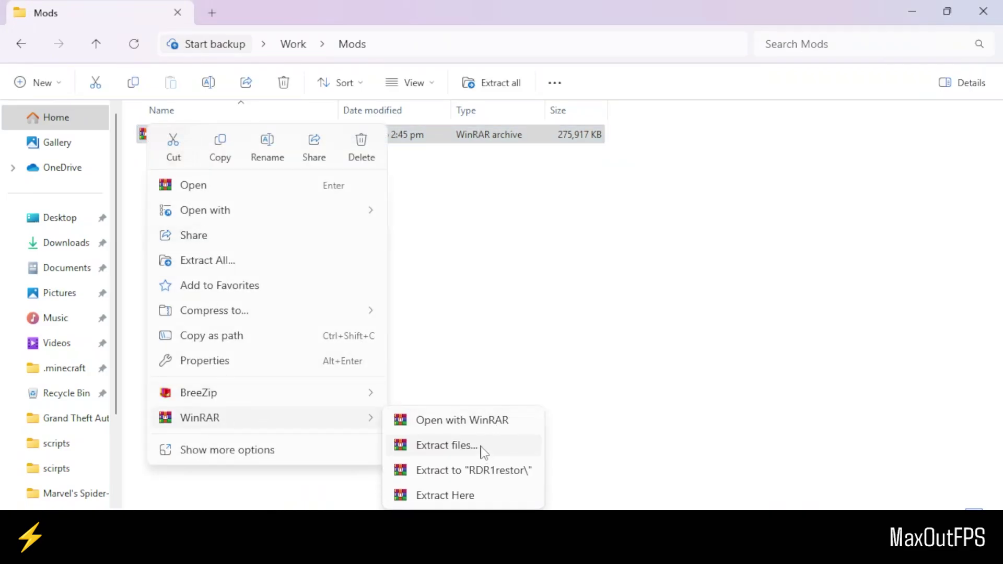
pyautogui.click(478, 470)
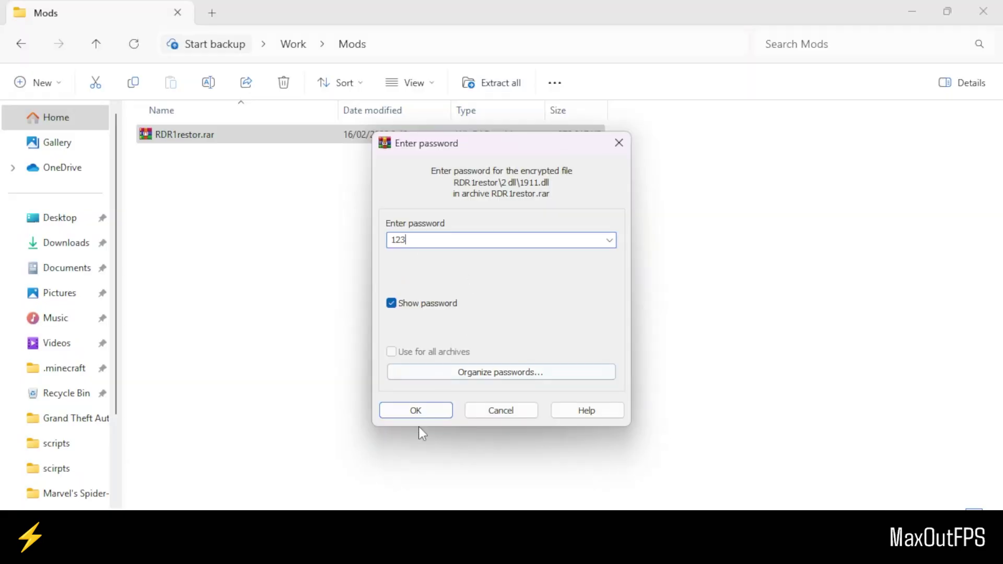
pyautogui.click(415, 411)
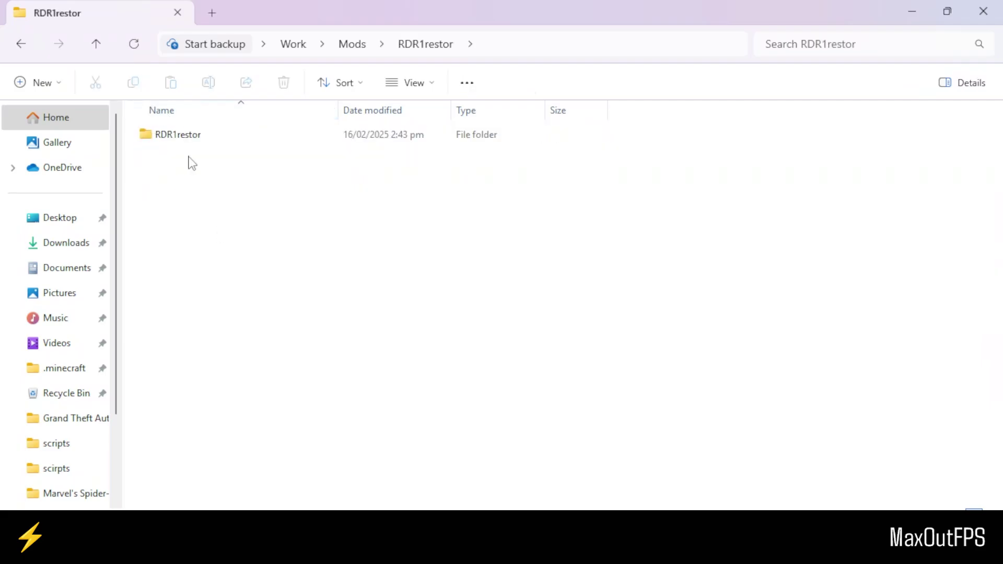
# Snap the archive window to the right half and open the Red Dead Redemption install folder.
pyautogui.moveTo(426, 7); pyautogui.dragTo(997, 254)
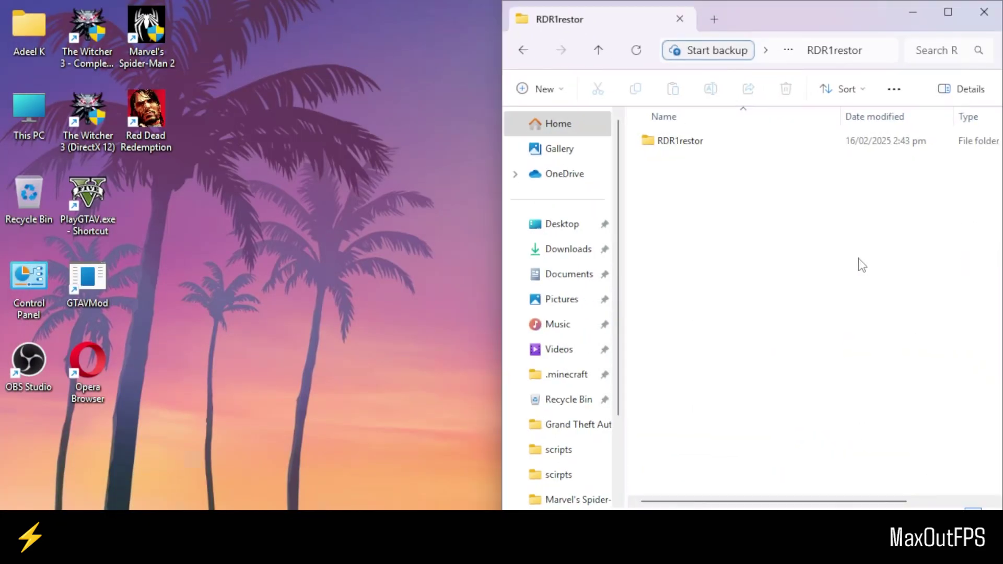
pyautogui.rightClick(158, 107)
pyautogui.click(243, 230)
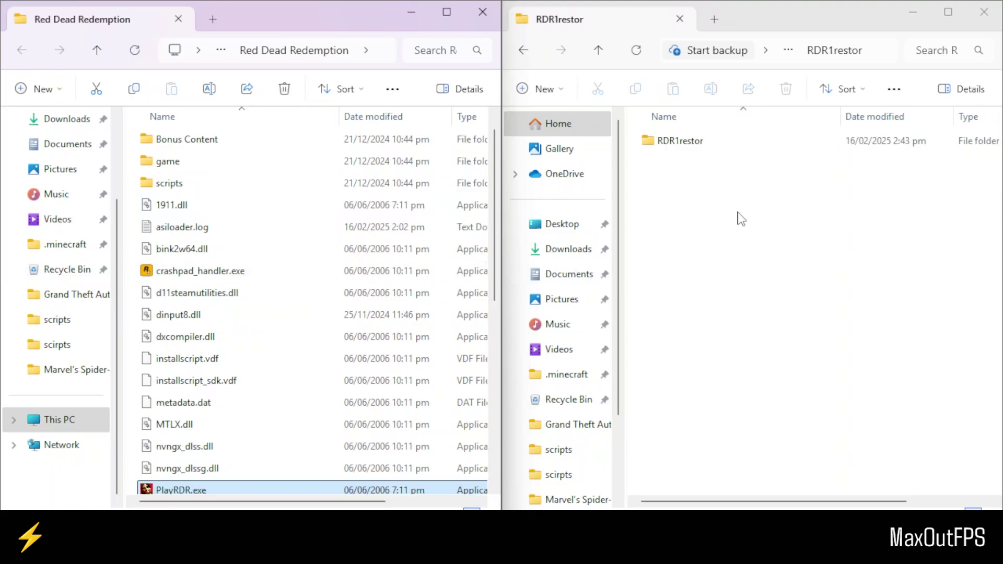
# Open the extracted RDR1restor folder and select its 1 game backup subfolder.
pyautogui.click(664, 144)
pyautogui.doubleClick(652, 146)
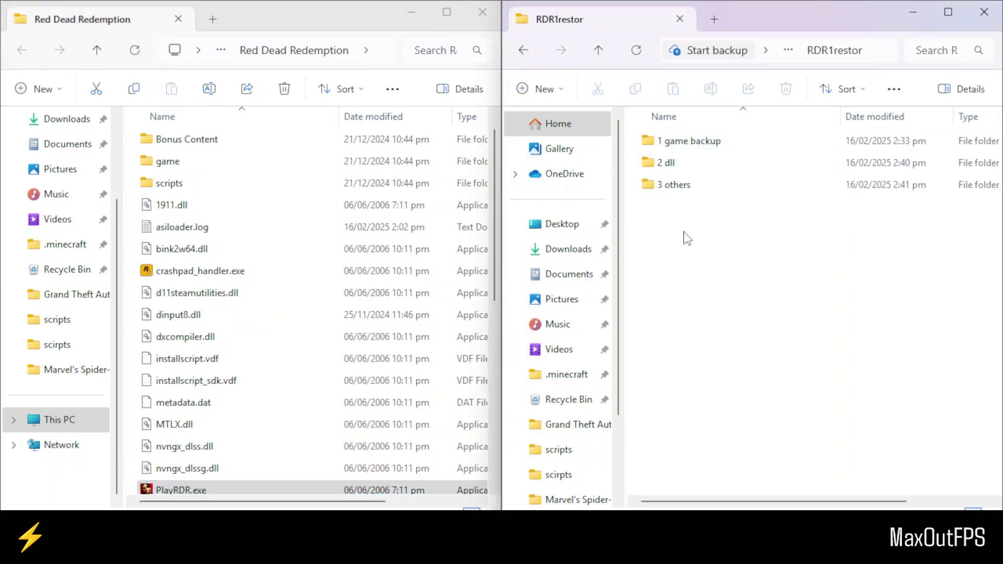
pyautogui.click(677, 149)
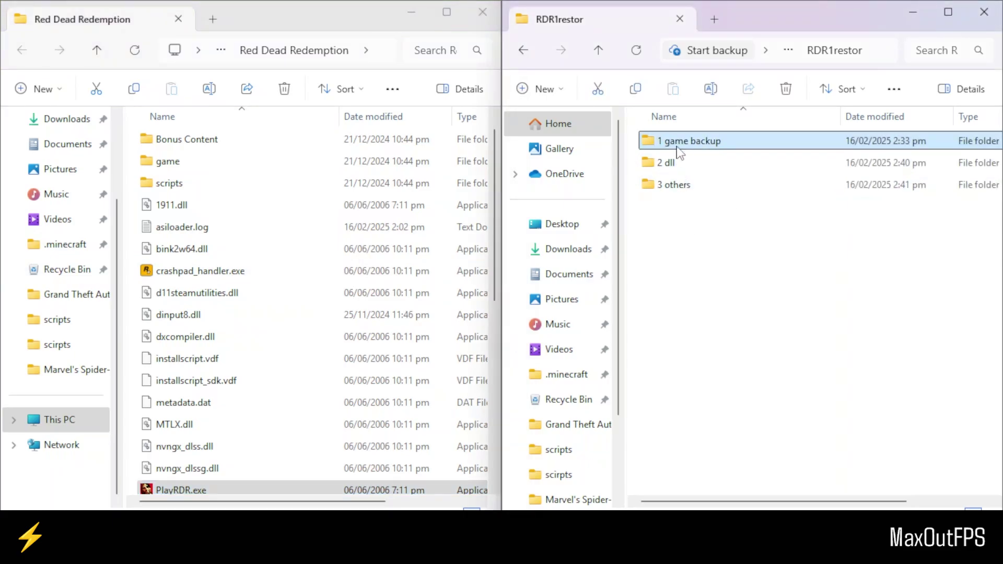
# In 1 game backup, copy grassres.rpf and treeres.rpf.
pyautogui.doubleClick(649, 146)
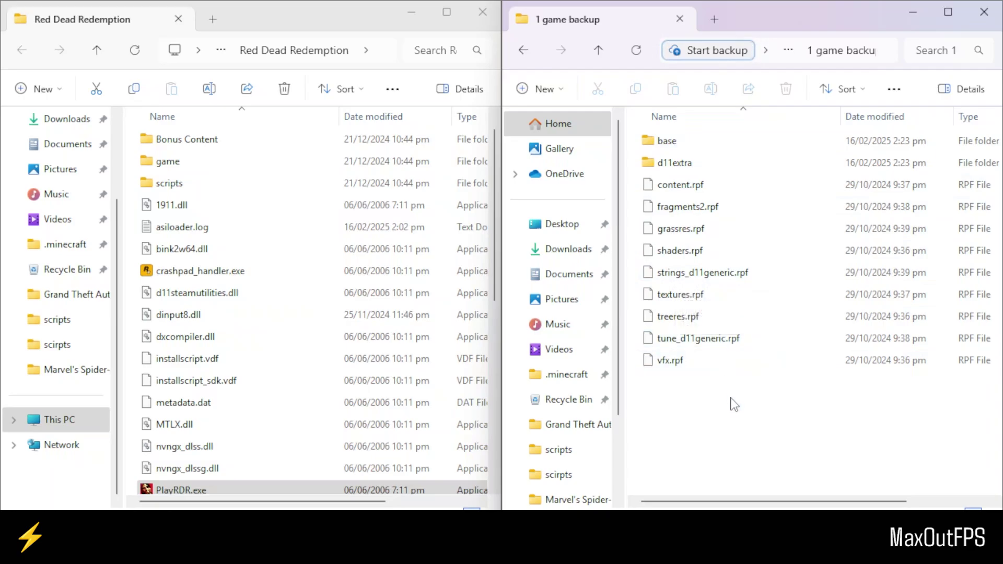
pyautogui.click(688, 231)
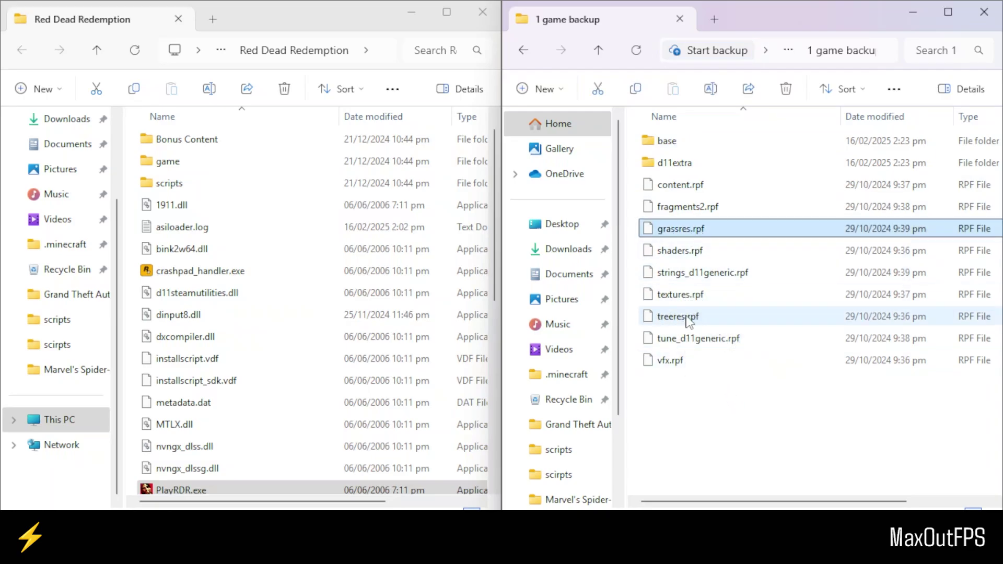
pyautogui.rightClick(709, 318)
pyautogui.click(771, 244)
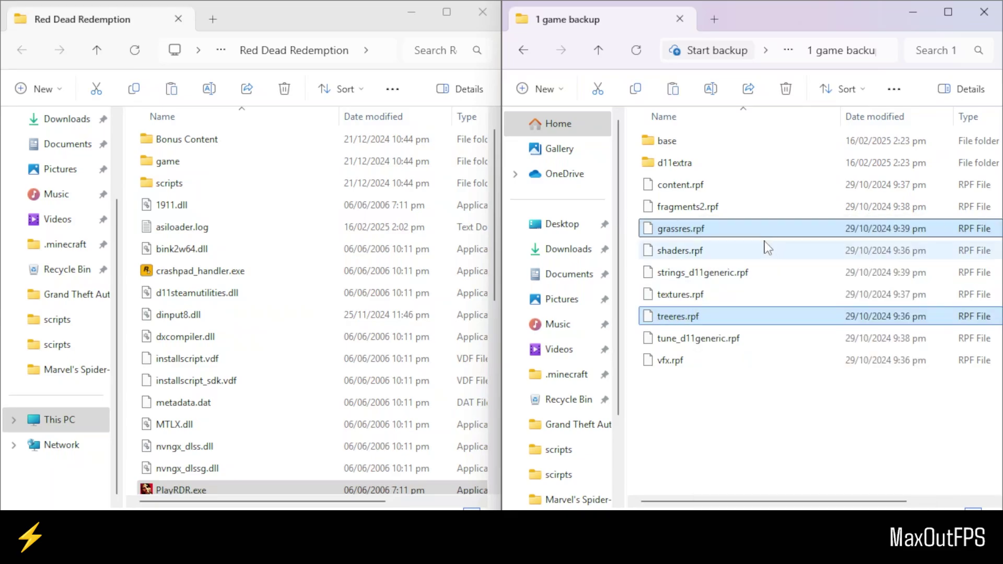
pyautogui.moveTo(498, 251); pyautogui.dragTo(499, 200)
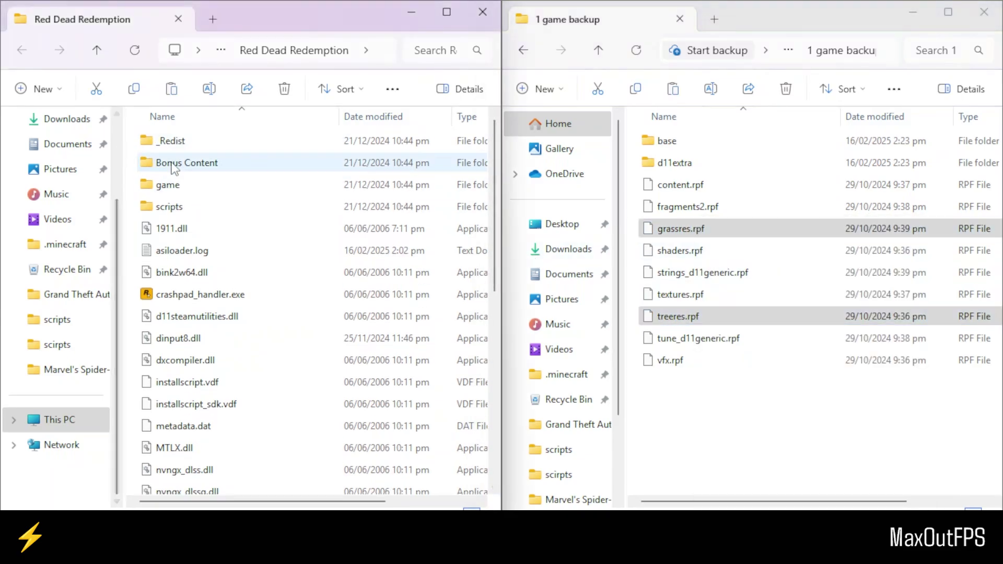
# Paste both .rpf files into the game folder, replacing the existing ones.
pyautogui.click(145, 186)
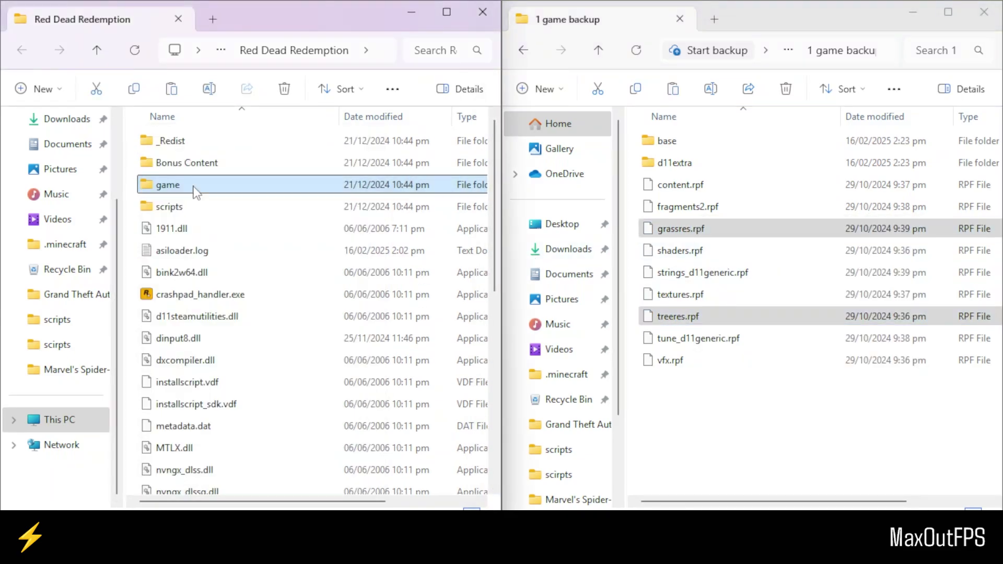
pyautogui.doubleClick(197, 186)
pyautogui.rightClick(134, 210)
pyautogui.click(158, 232)
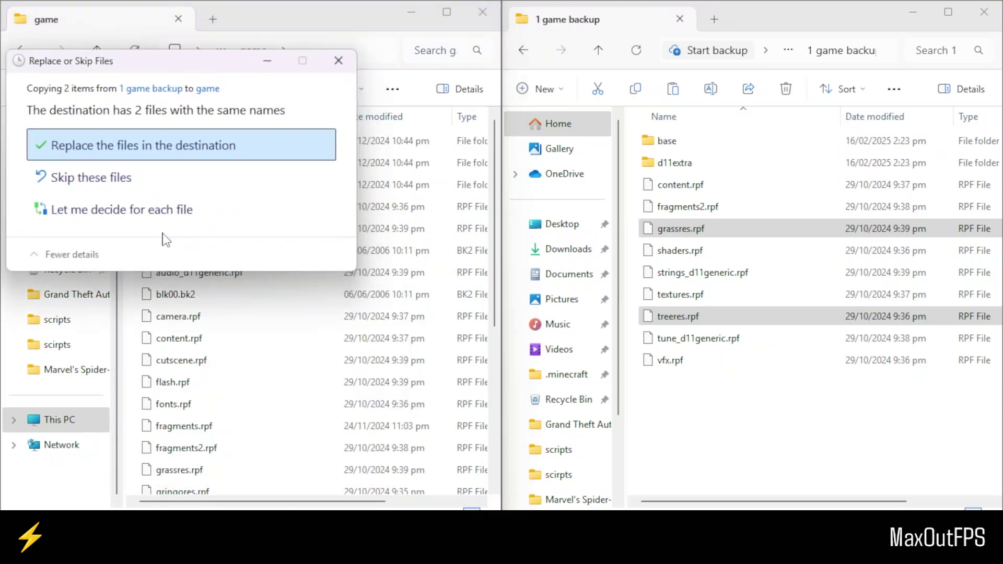
pyautogui.click(142, 153)
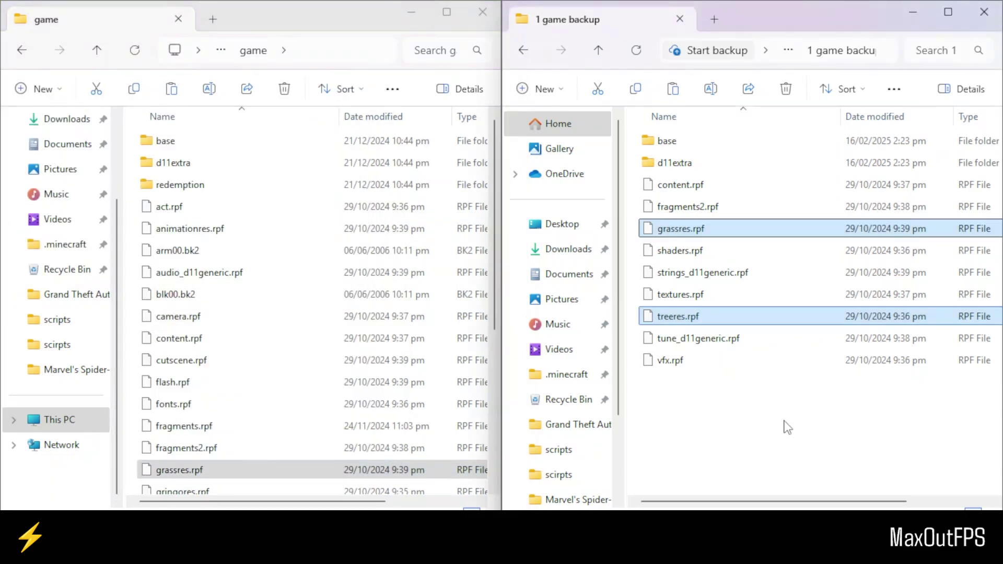
# Copy every 1 game backup item into the game folder, replace duplicates, then return to RDR1restor.
pyautogui.moveTo(786, 427); pyautogui.dragTo(658, 140)
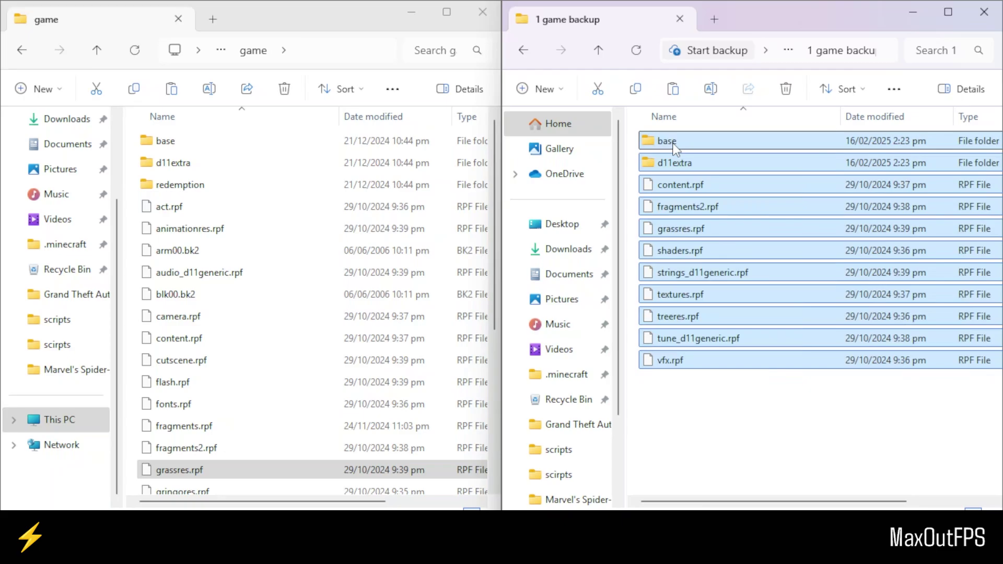
pyautogui.rightClick(676, 146)
pyautogui.click(750, 172)
pyautogui.rightClick(138, 181)
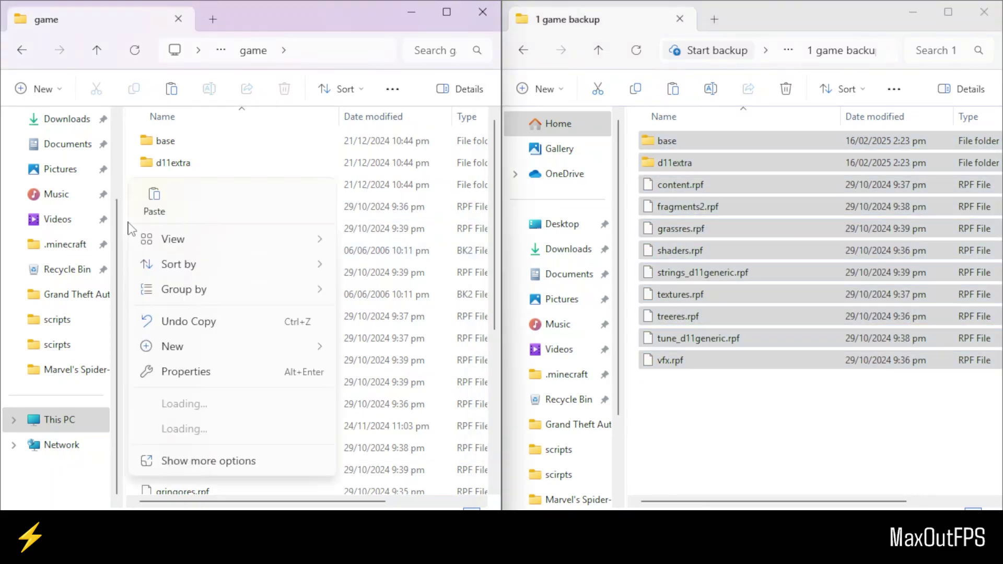
pyautogui.click(153, 201)
pyautogui.click(429, 148)
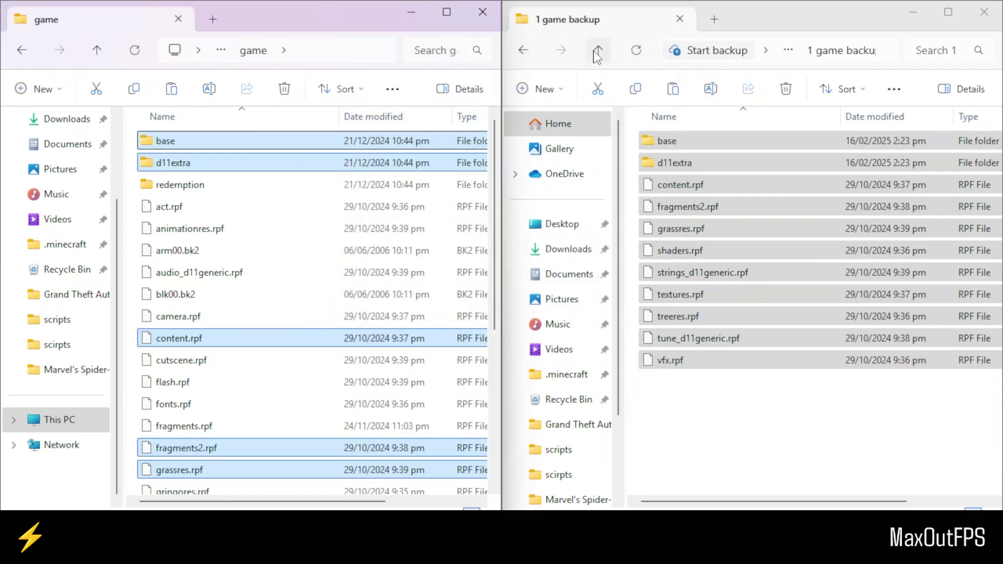
pyautogui.click(597, 53)
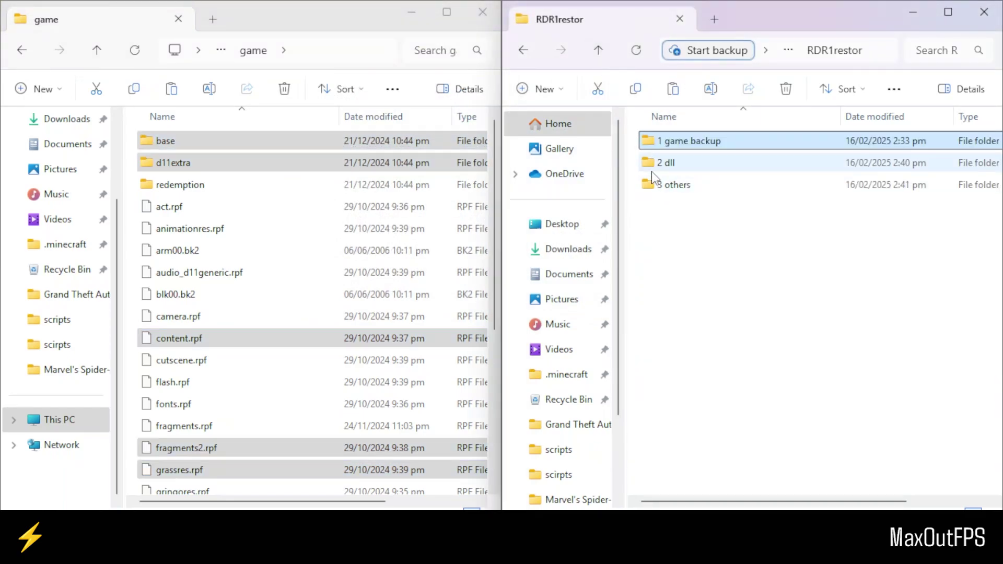
# Open the 2 dll folder and copy all twelve DLL files.
pyautogui.rightClick(674, 163)
pyautogui.click(682, 155)
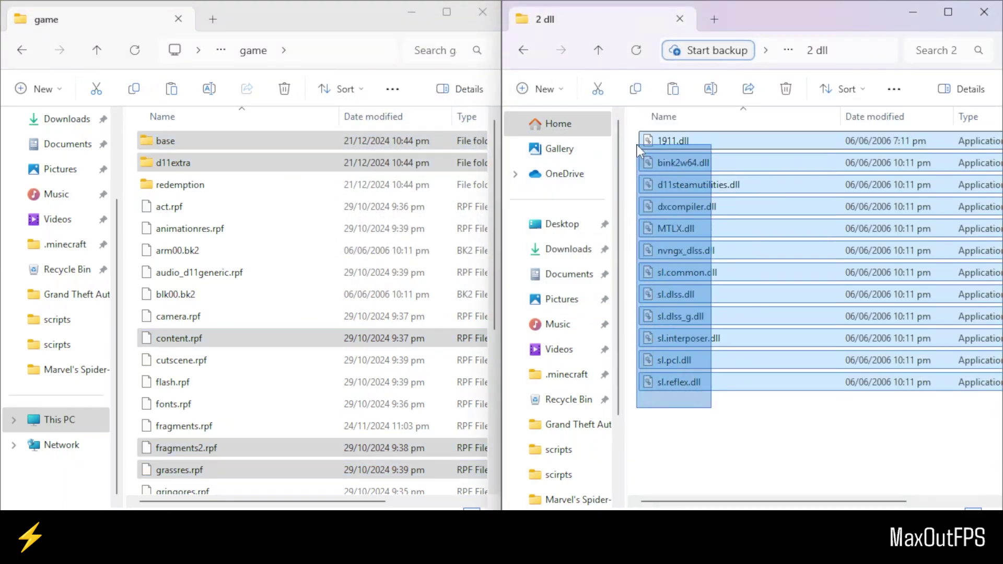
pyautogui.moveTo(712, 414); pyautogui.dragTo(639, 134)
pyautogui.rightClick(713, 177)
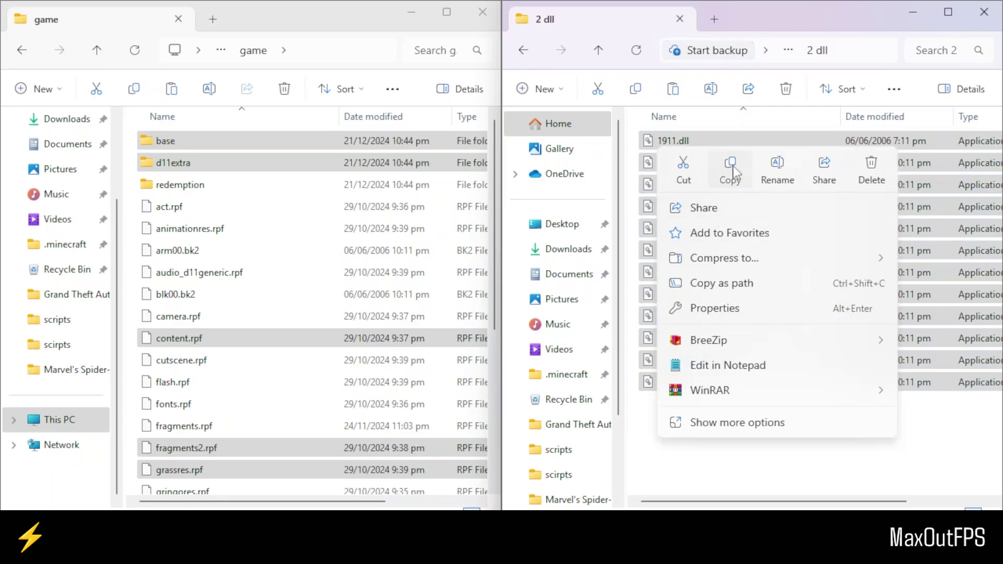
pyautogui.click(733, 170)
# Paste the twelve DLLs into the Red Dead Redemption folder, replacing existing files.
pyautogui.click(96, 49)
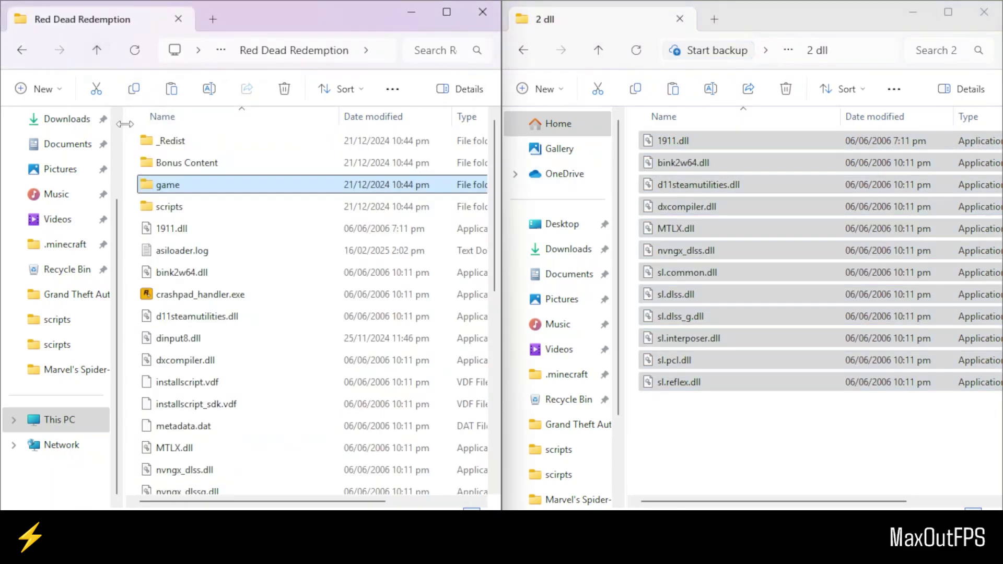
pyautogui.click(137, 243)
pyautogui.rightClick(134, 220)
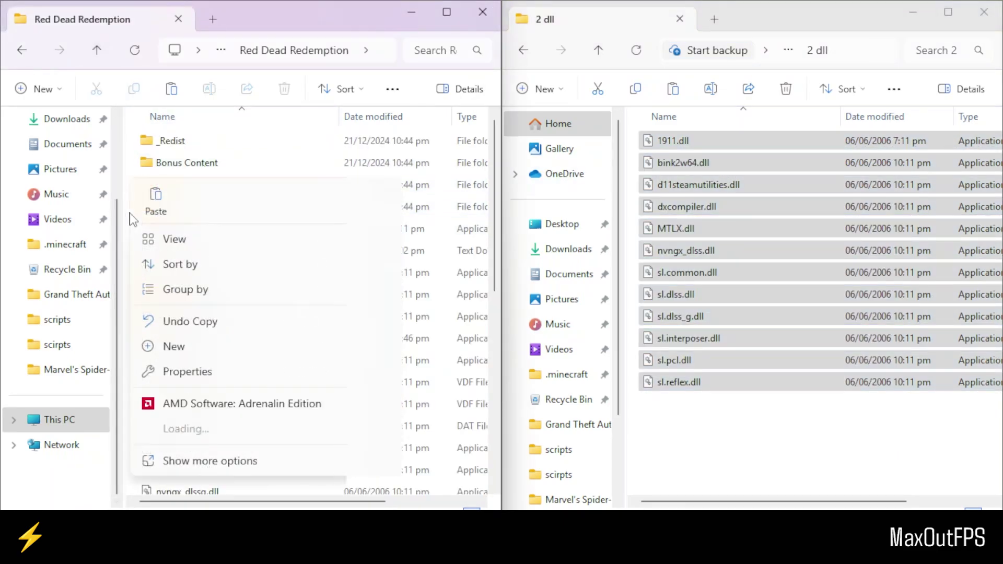
pyautogui.click(156, 203)
pyautogui.click(411, 147)
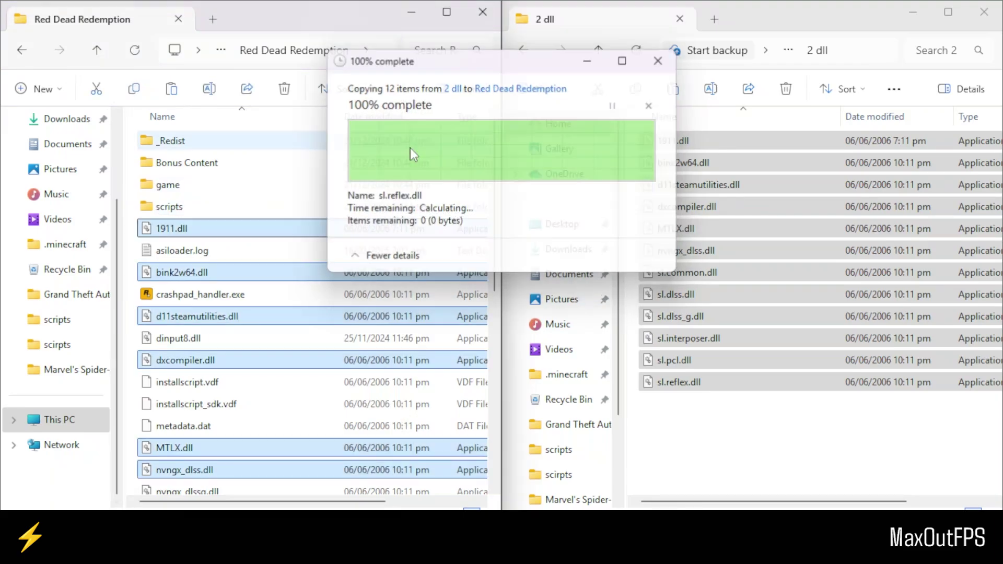
# From RDR1restor, open the 3 others folder and copy all four files.
pyautogui.click(599, 50)
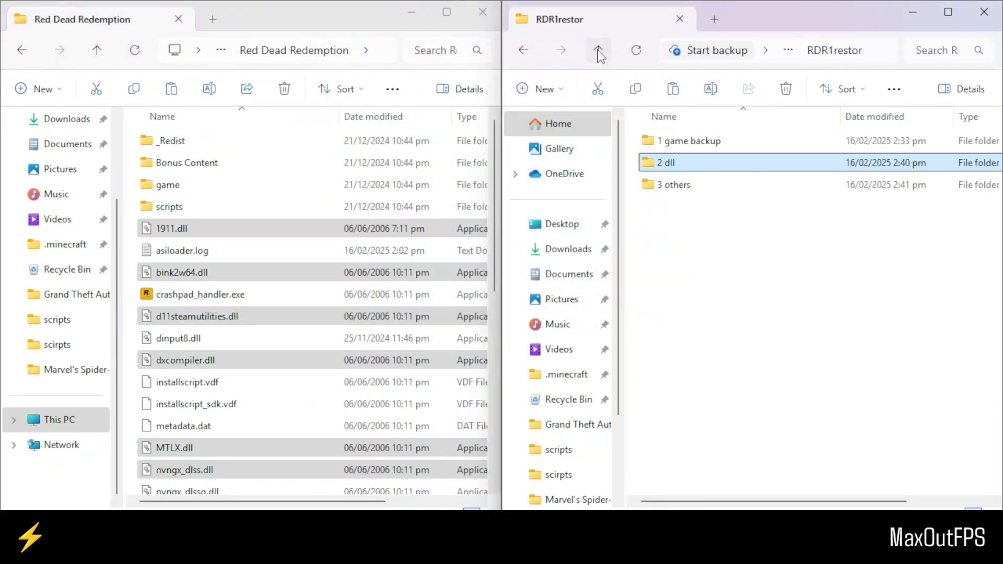
pyautogui.click(659, 188)
pyautogui.rightClick(651, 188)
pyautogui.click(689, 153)
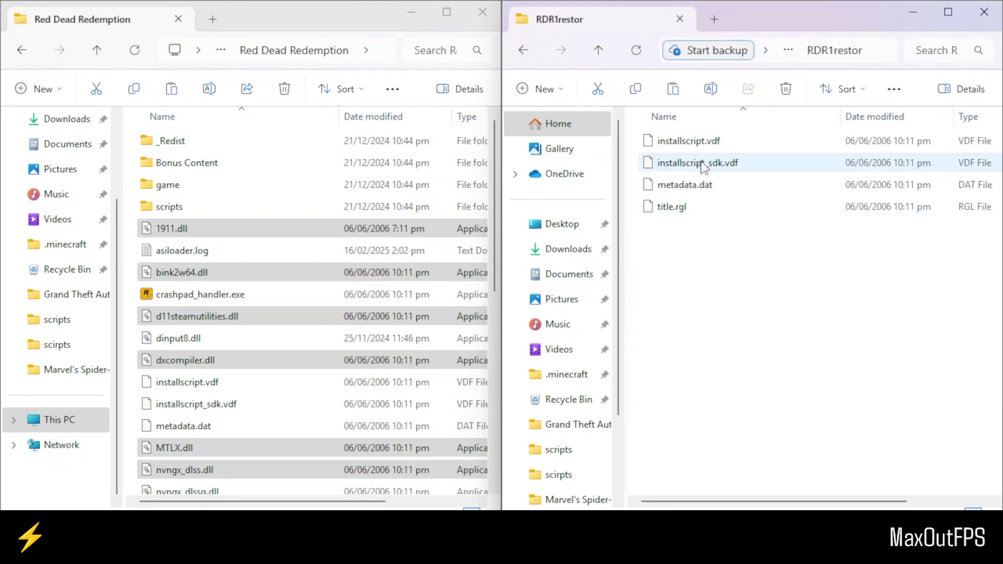
pyautogui.hotkey('ctrl', 'a')
pyautogui.rightClick(677, 144)
pyautogui.click(745, 162)
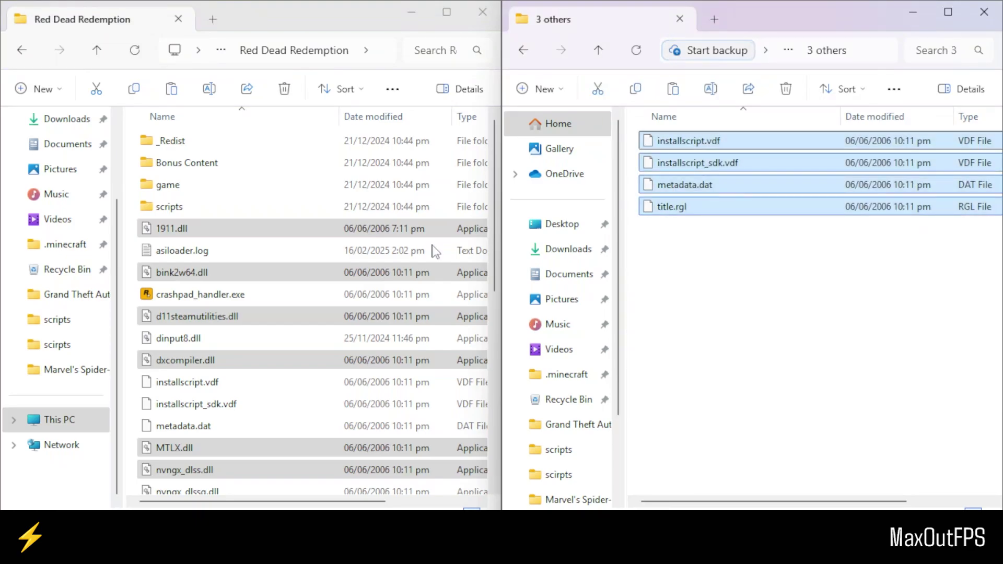
# Paste the four files into the Red Dead Redemption folder, replacing same-named files.
pyautogui.rightClick(134, 289)
pyautogui.click(162, 208)
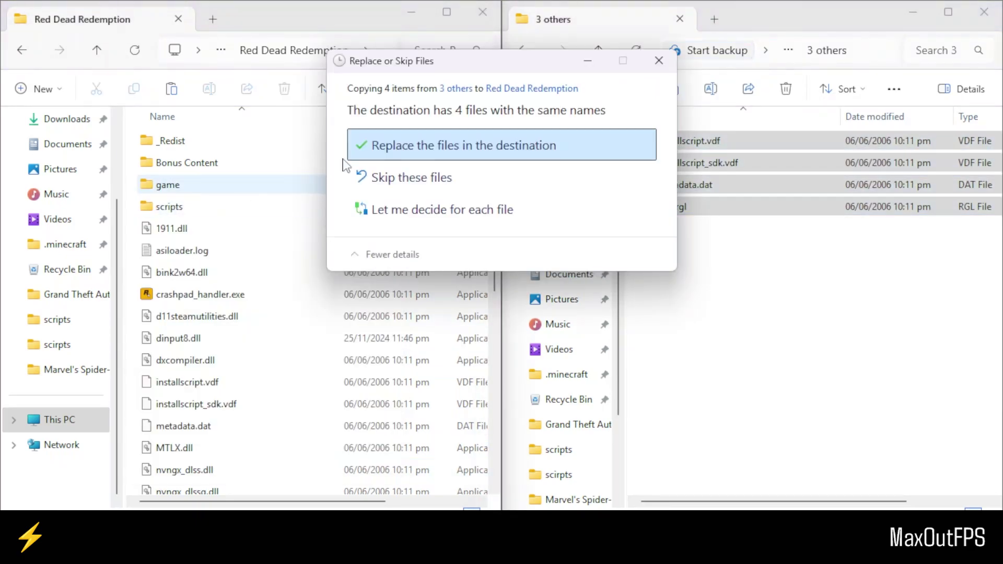
pyautogui.click(414, 139)
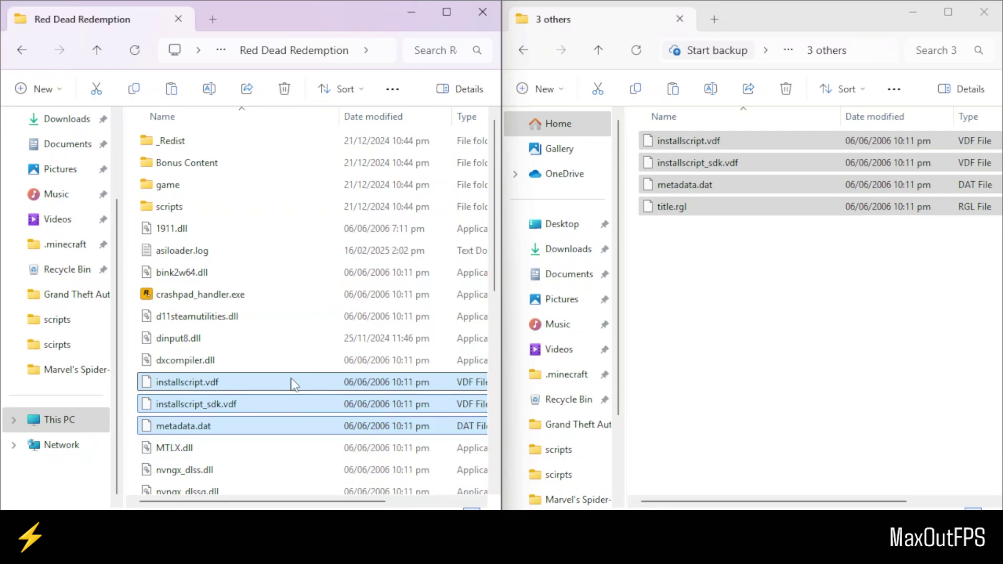